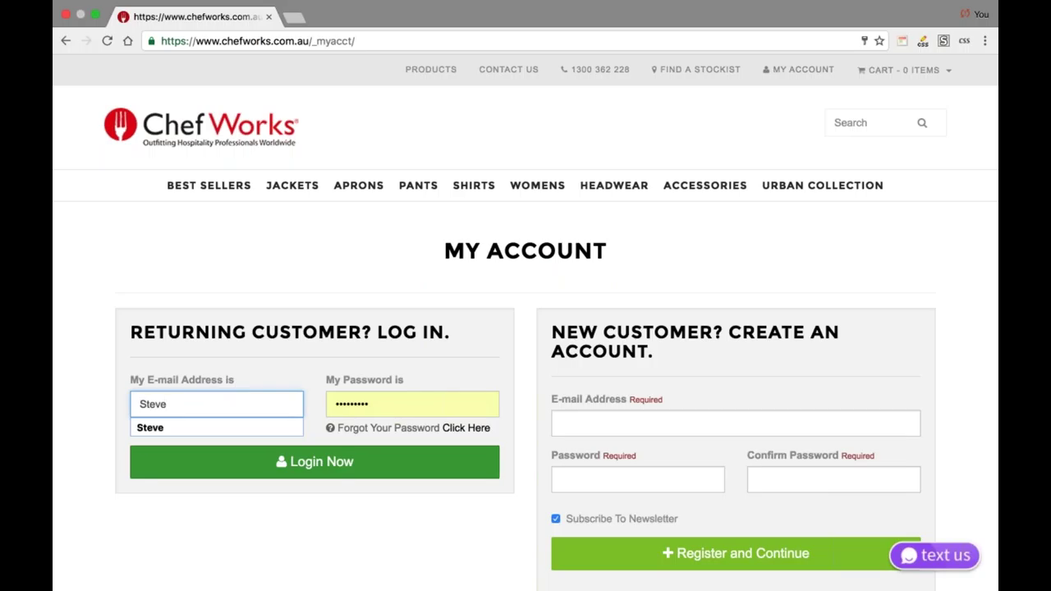
- Try logging in with the saved e-mail suggestion, then with a re-entered e-mail and password
{"action": "left_click", "coordinate": [247, 433]}
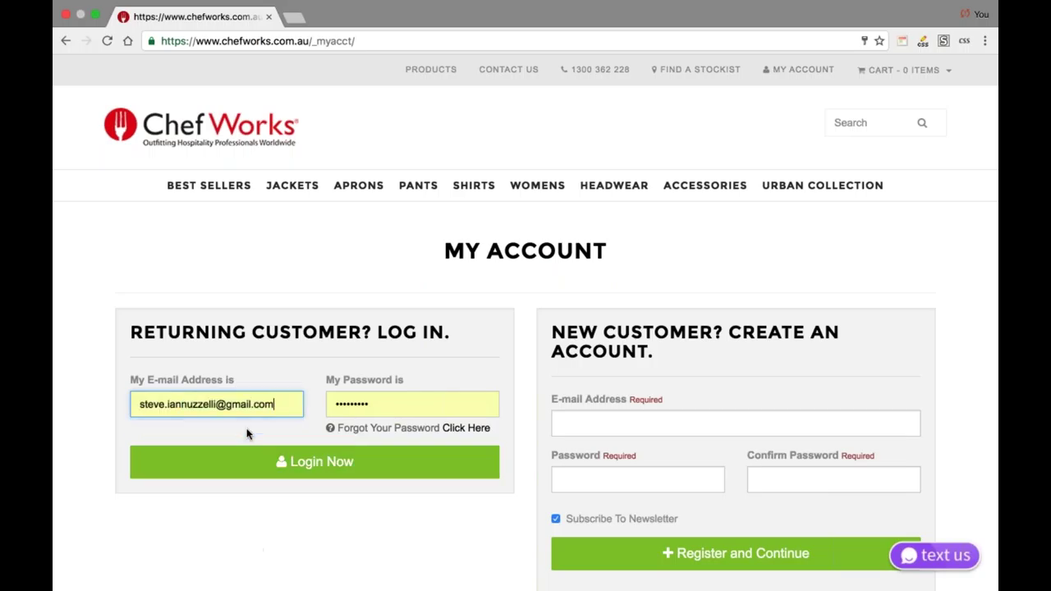
{"action": "left_click", "coordinate": [247, 461]}
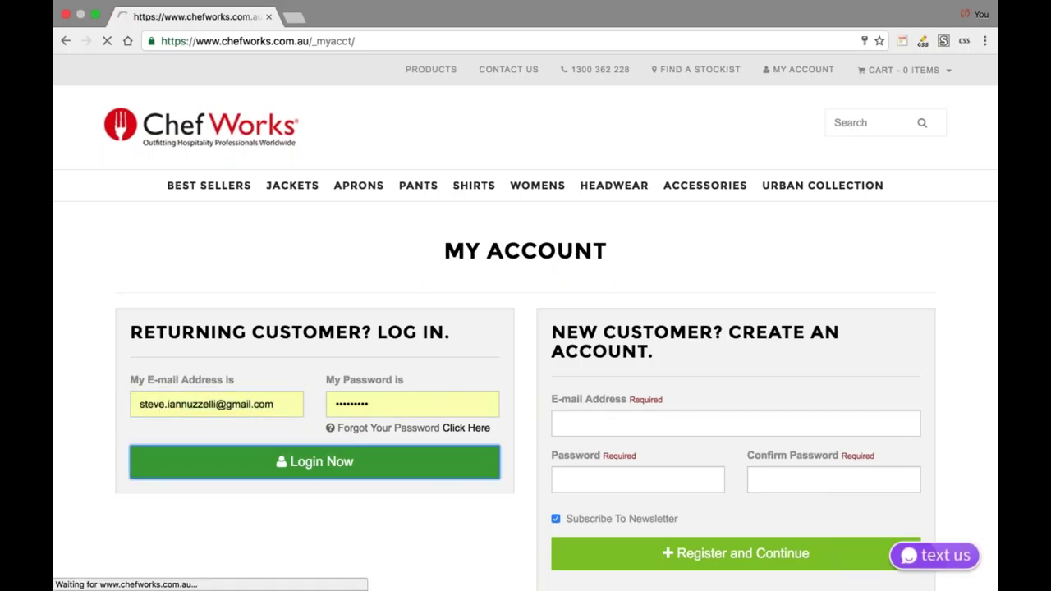
{"action": "double_click", "coordinate": [264, 457]}
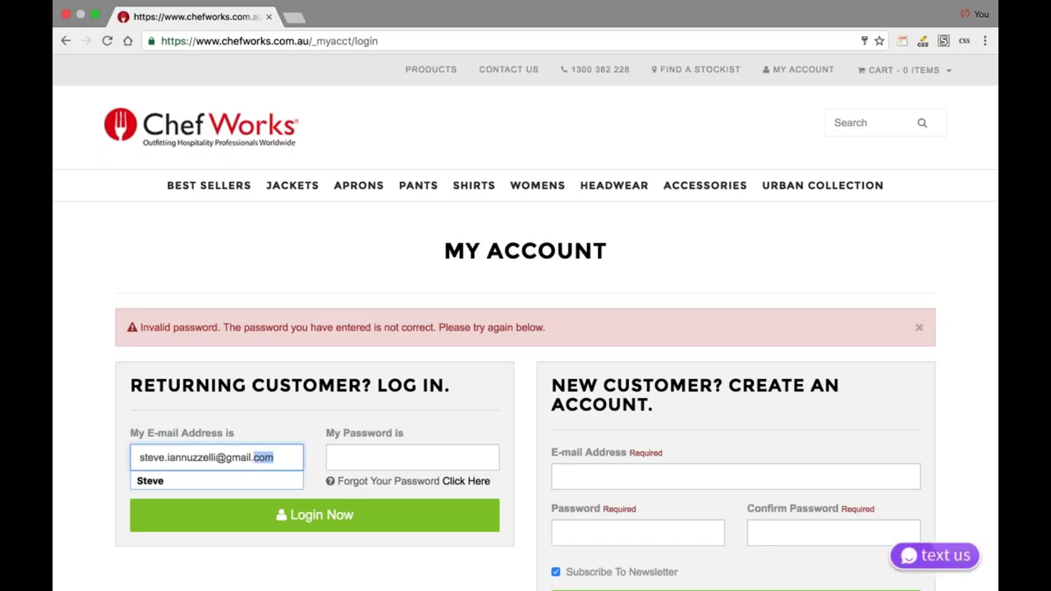
{"action": "key", "text": "super+a"}
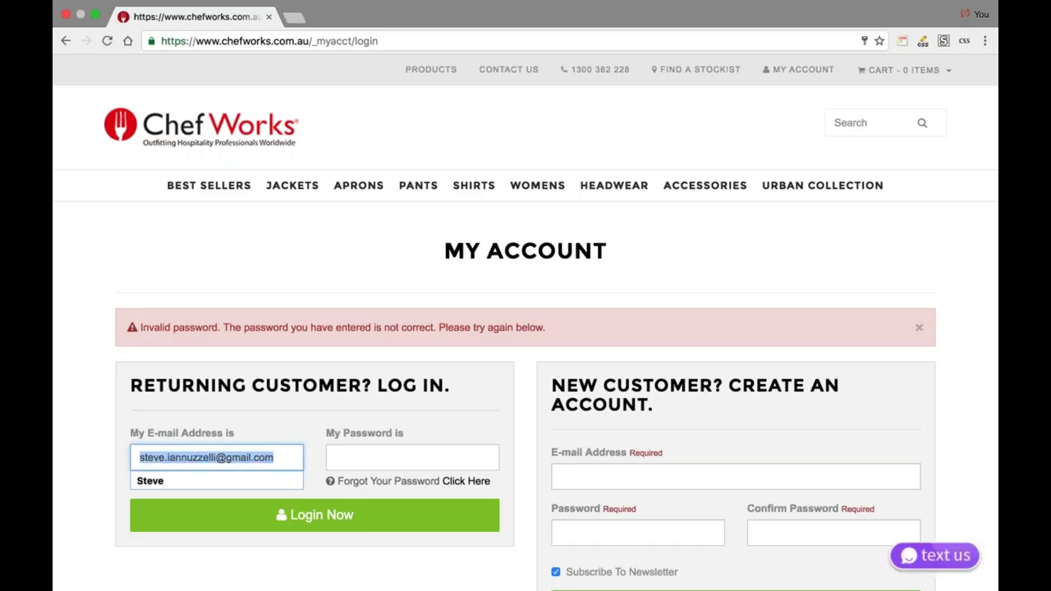
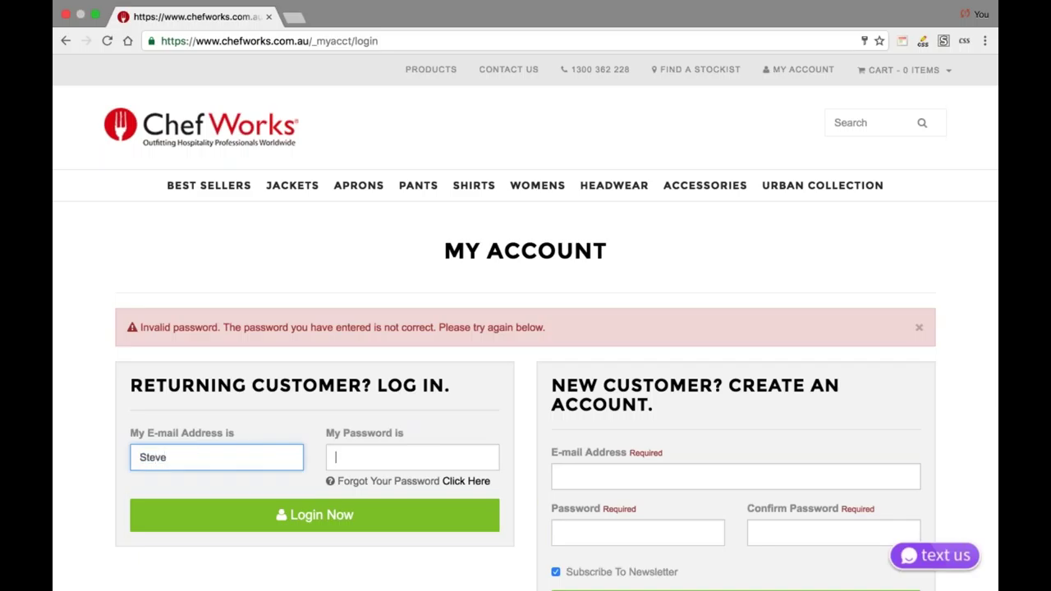
{"action": "key", "text": "Tab"}
{"action": "type", "text": "••••••••"}
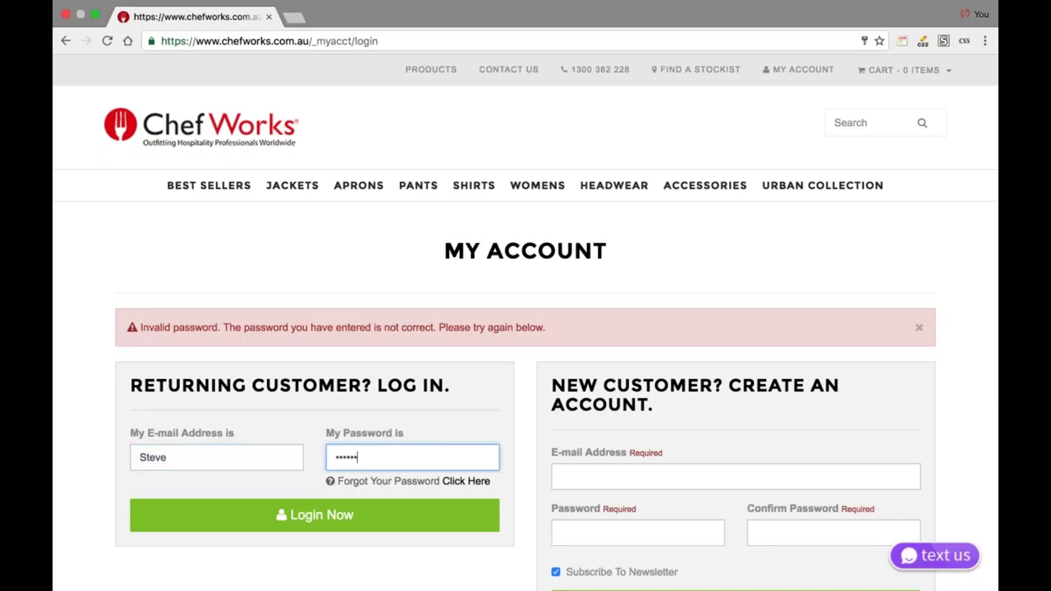
{"action": "left_click", "coordinate": [268, 510]}
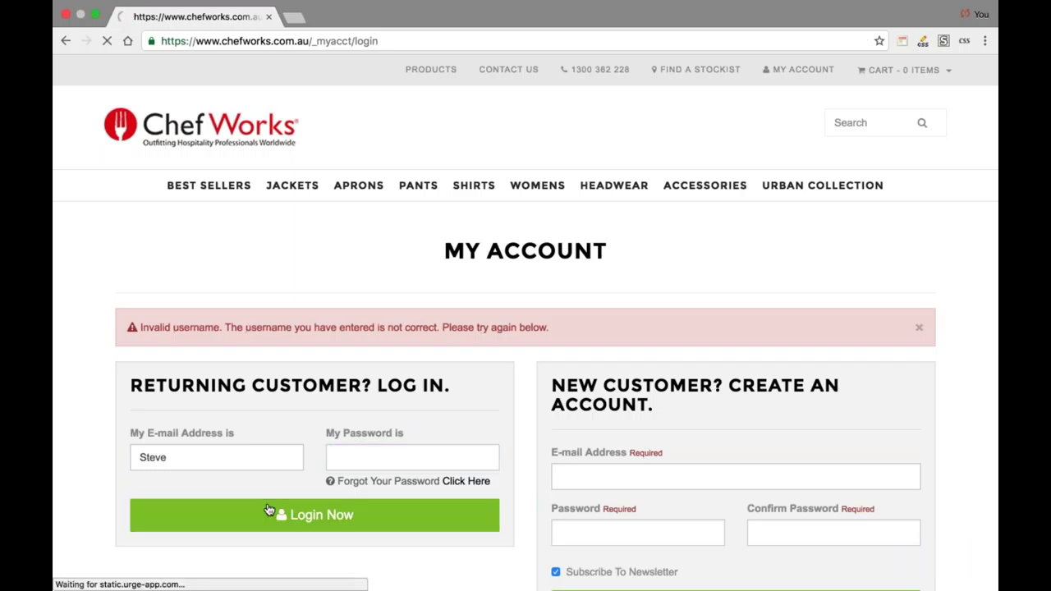
- Complete the e-mail with the company domain, retype the password and submit the login
{"action": "left_click", "coordinate": [238, 454]}
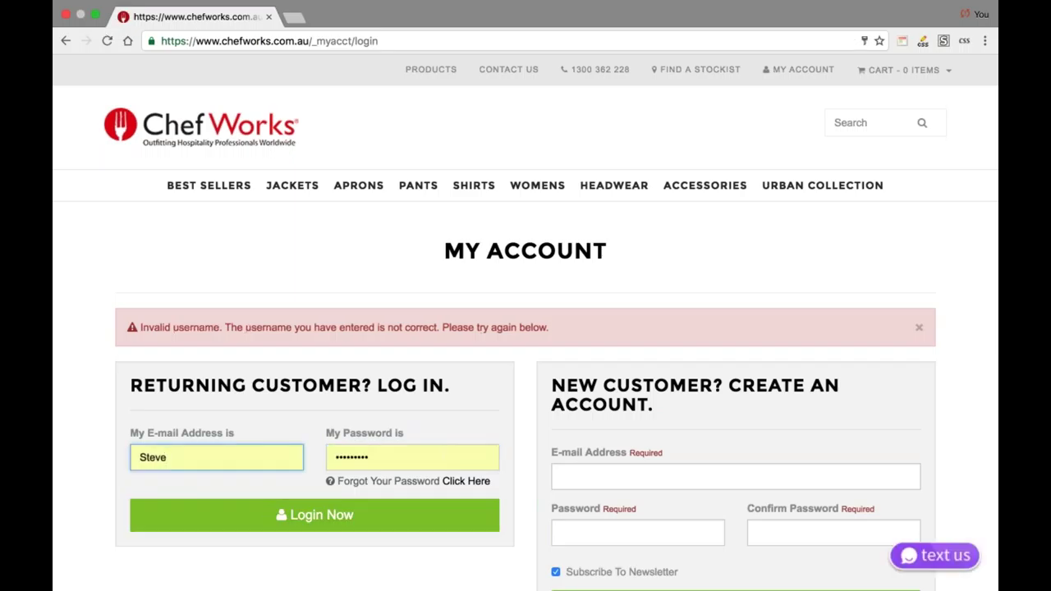
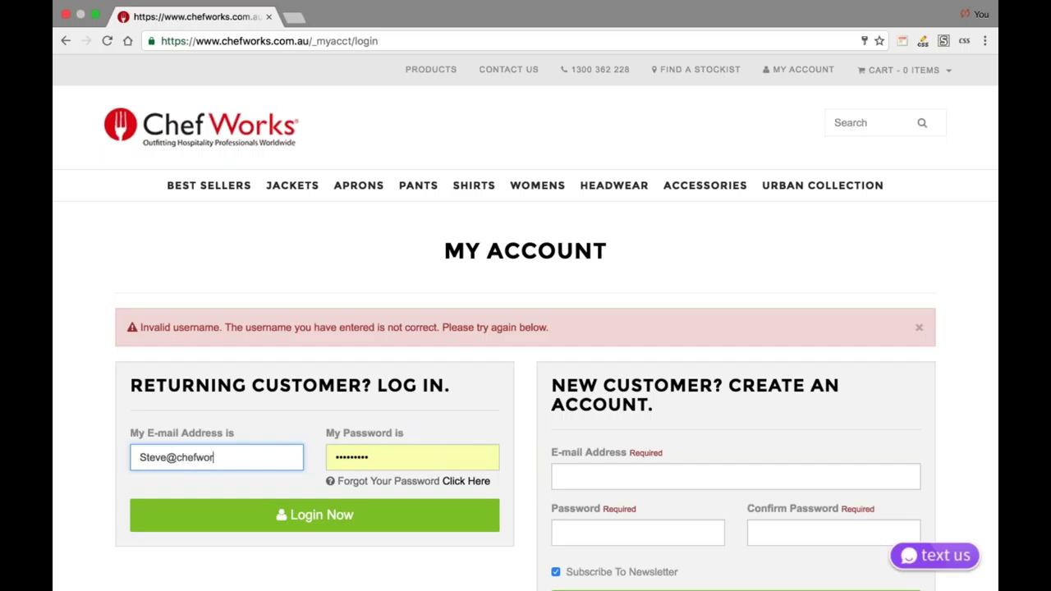
{"action": "key", "text": "Tab"}
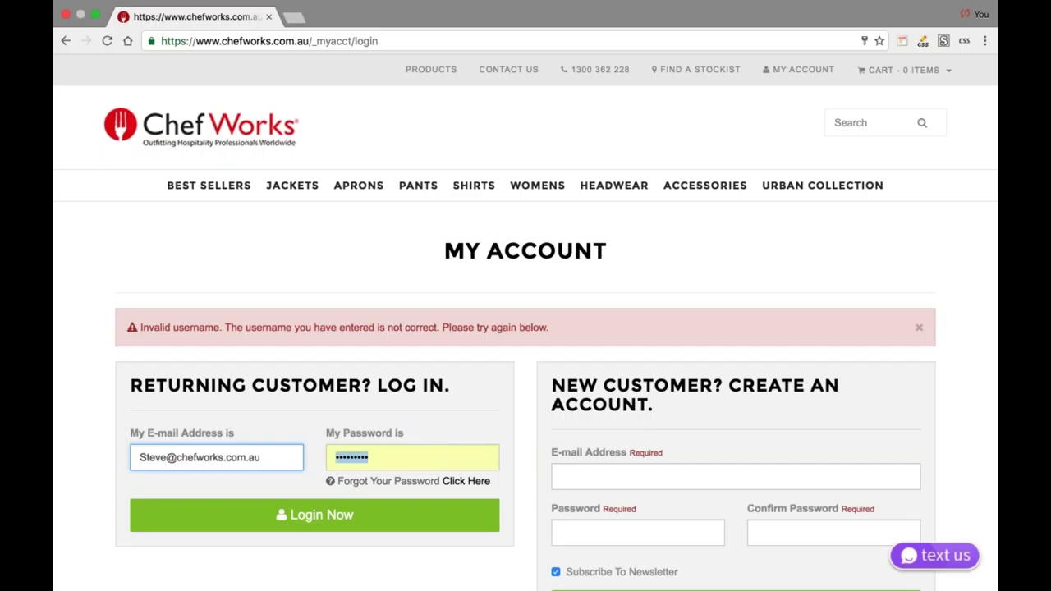
{"action": "type", "text": "********"}
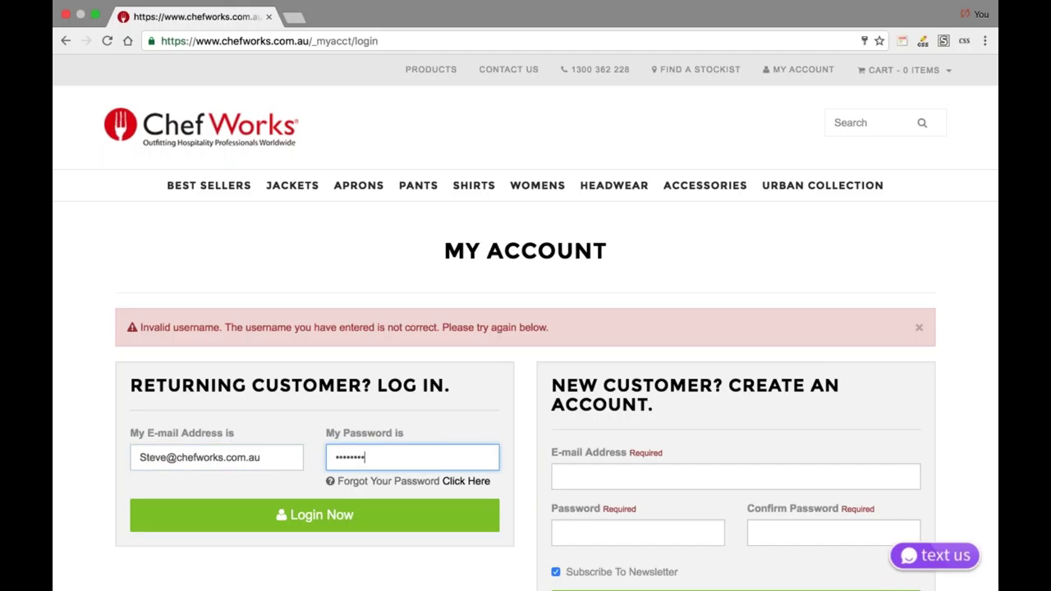
{"action": "left_click", "coordinate": [271, 523]}
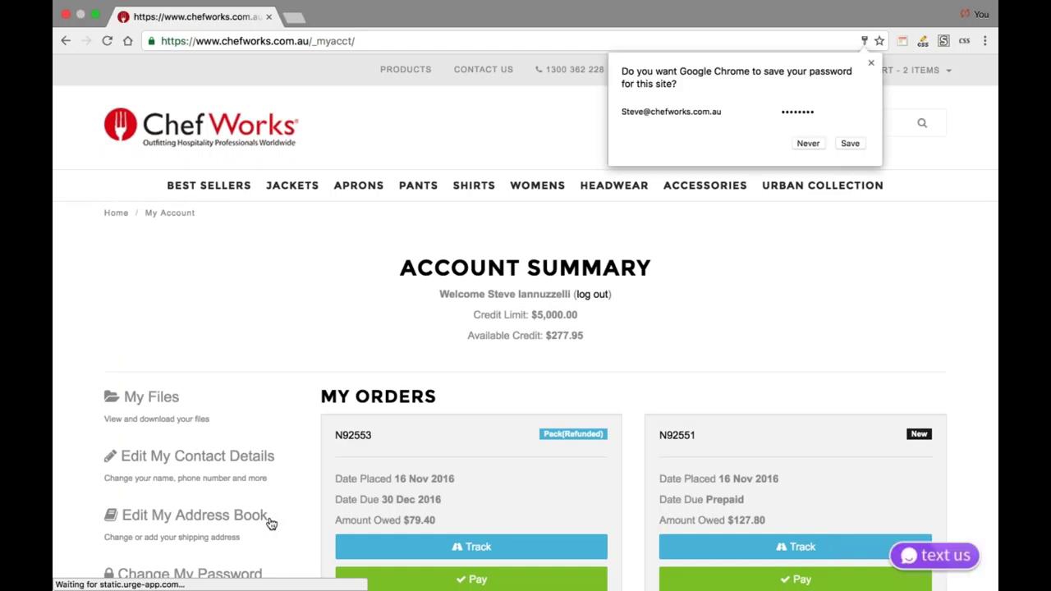
- Let Chrome save the site password and scroll through the Account Summary's My Orders
{"action": "mouse_move", "coordinate": [822, 186]}
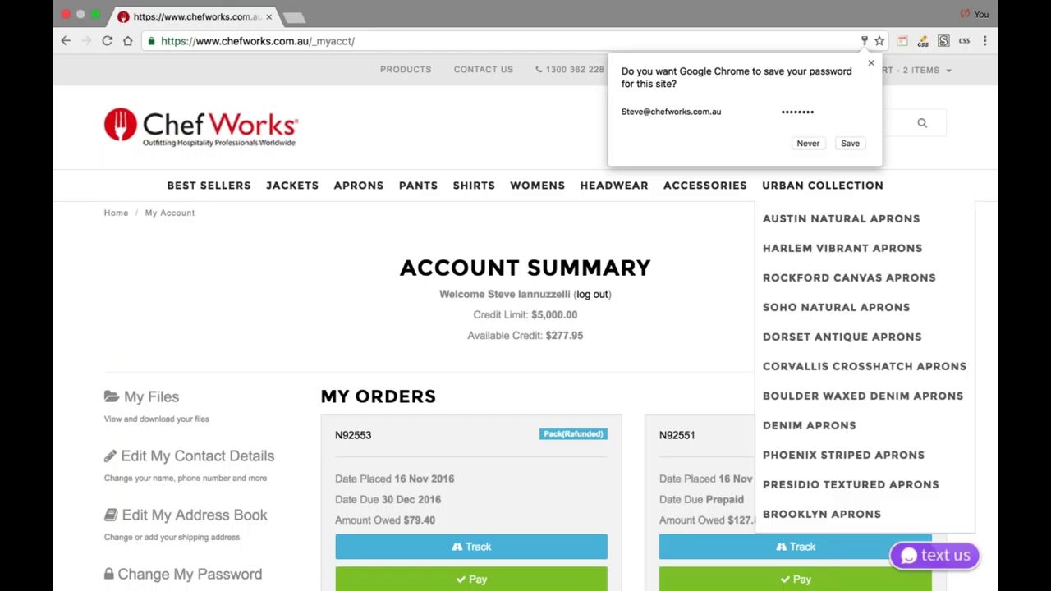
{"action": "left_click", "coordinate": [851, 142]}
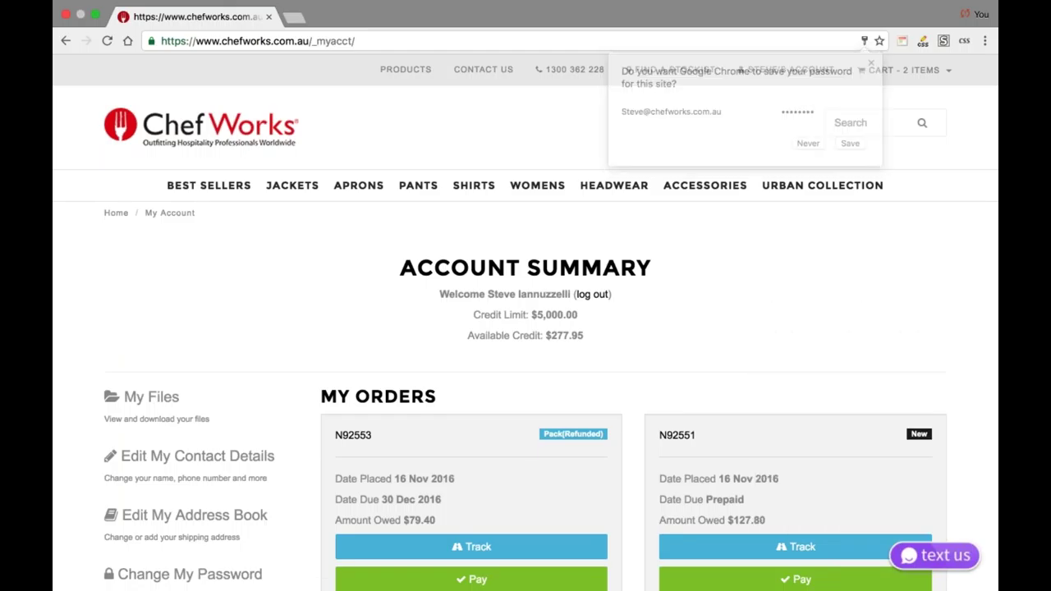
{"action": "scroll", "coordinate": [526, 329], "scroll_direction": "down", "scroll_amount": 1}
{"action": "scroll", "coordinate": [525, 322], "scroll_direction": "down", "scroll_amount": 4}
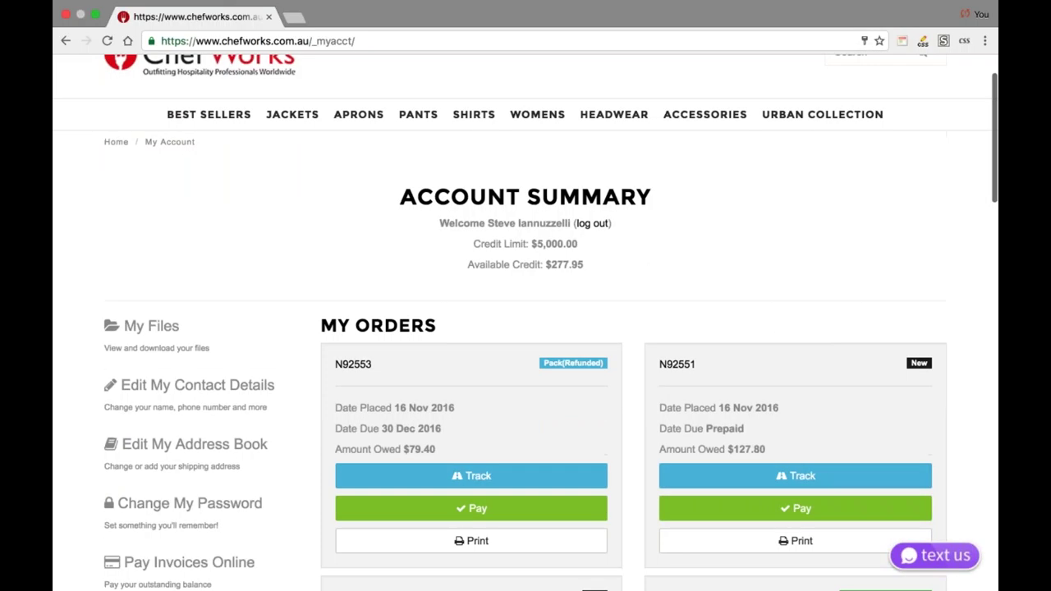
{"action": "scroll", "coordinate": [492, 246], "scroll_direction": "up", "scroll_amount": 4}
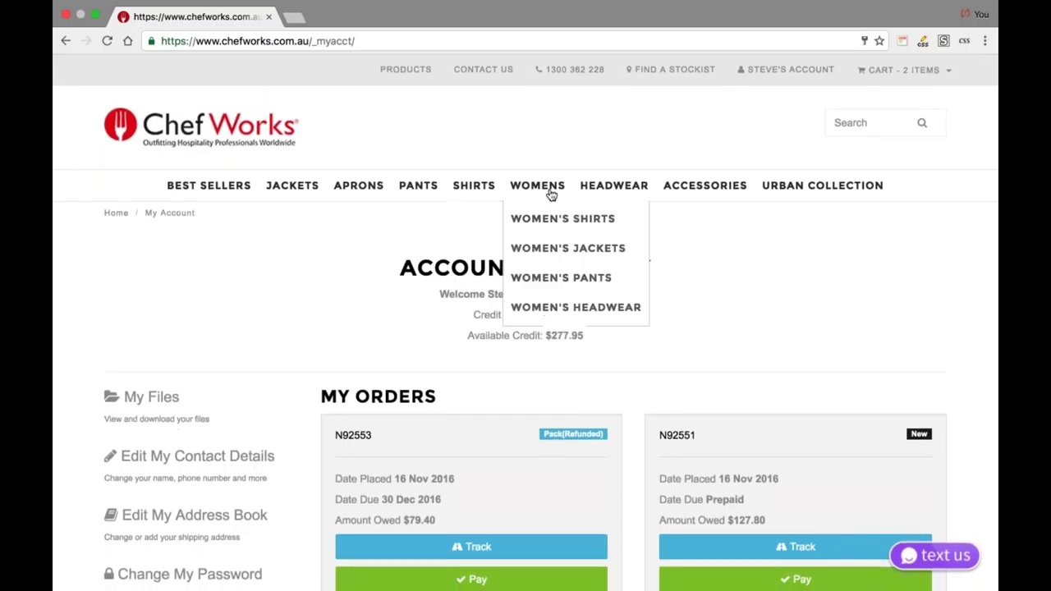
{"action": "scroll", "coordinate": [648, 363], "scroll_direction": "down", "scroll_amount": 1}
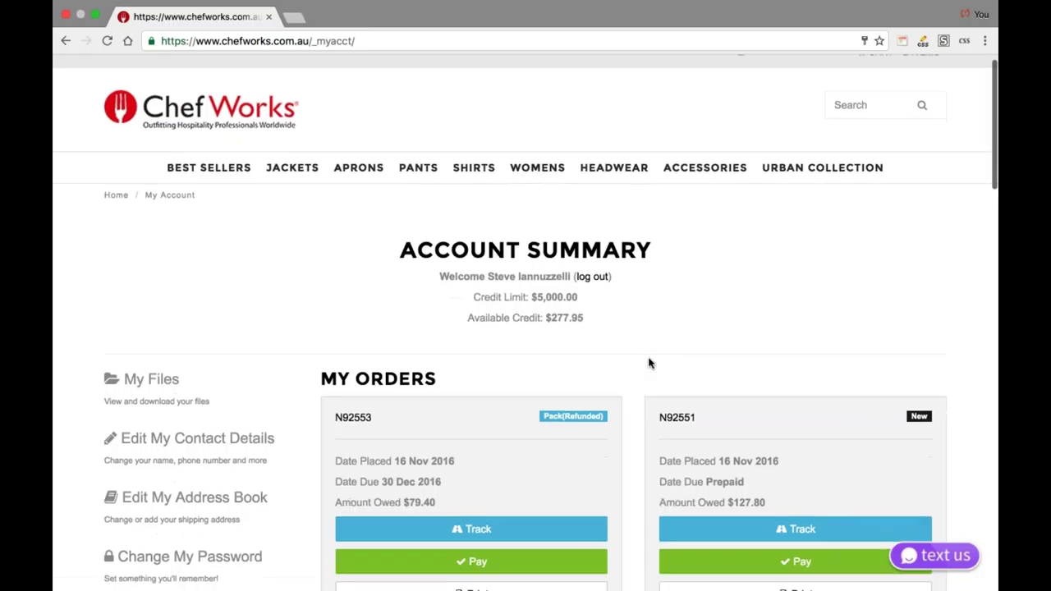
{"action": "scroll", "coordinate": [648, 363], "scroll_direction": "down", "scroll_amount": 3}
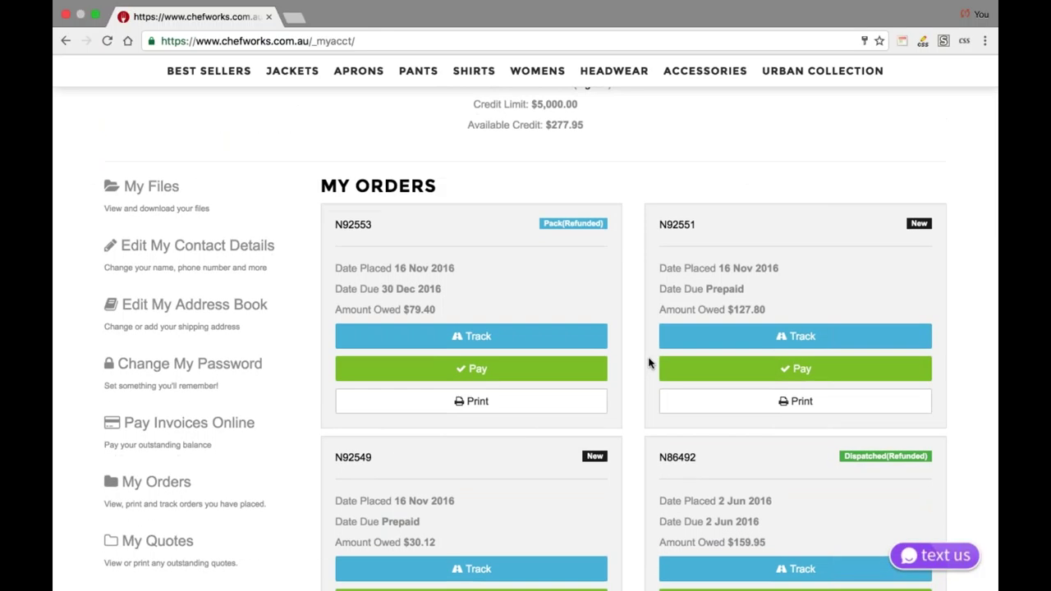
{"action": "scroll", "coordinate": [649, 362], "scroll_direction": "down", "scroll_amount": 1}
{"action": "scroll", "coordinate": [648, 362], "scroll_direction": "down", "scroll_amount": 2}
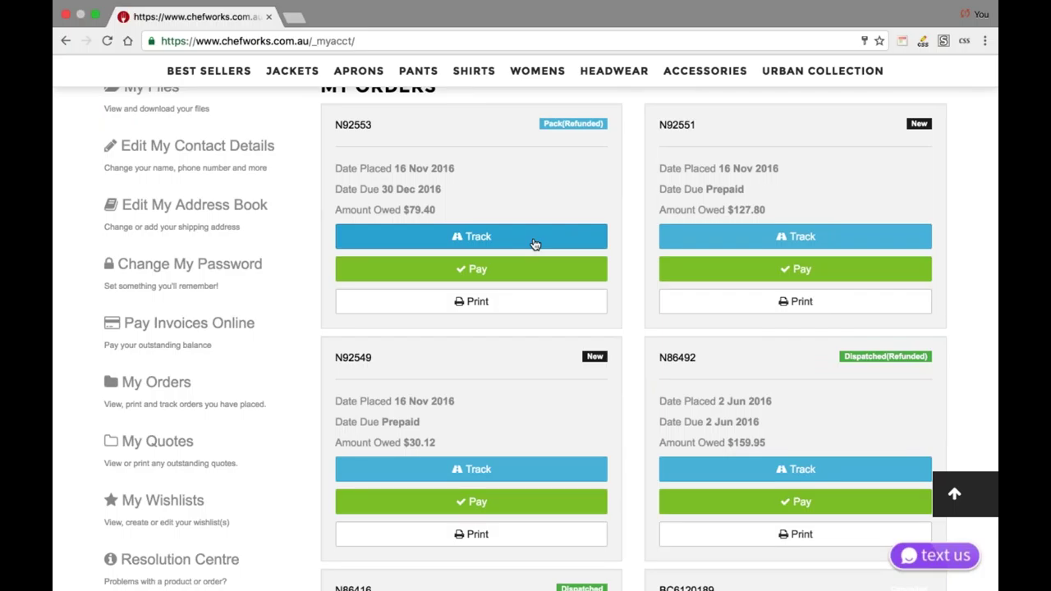
- Review the two outstanding quotes in My Quotes, then go to Edit My Contact Details
{"action": "scroll", "coordinate": [534, 244], "scroll_direction": "down", "scroll_amount": 1}
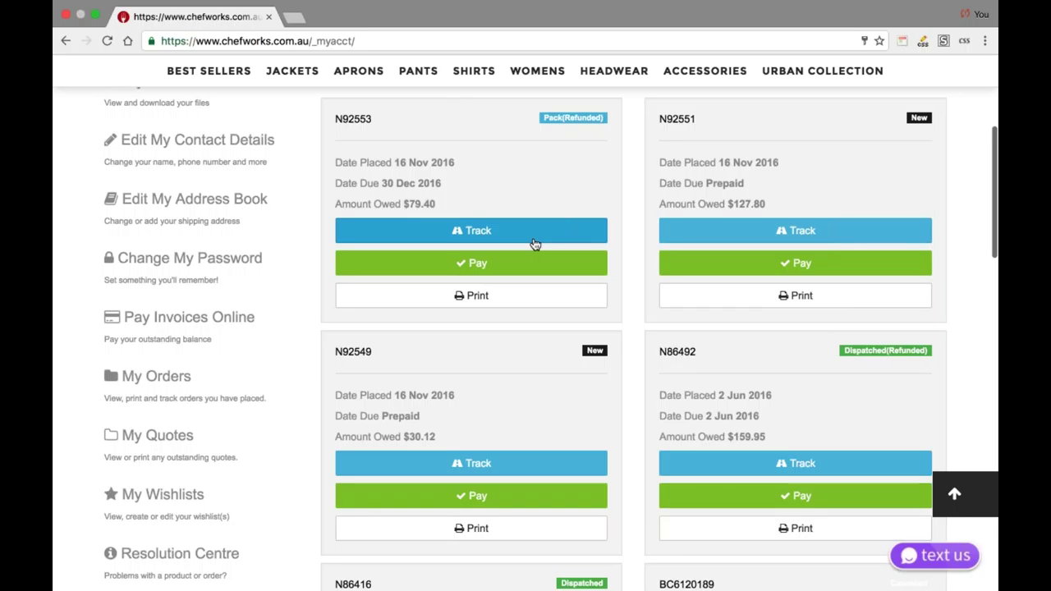
{"action": "scroll", "coordinate": [535, 243], "scroll_direction": "down", "scroll_amount": 2}
{"action": "scroll", "coordinate": [534, 244], "scroll_direction": "down", "scroll_amount": 1}
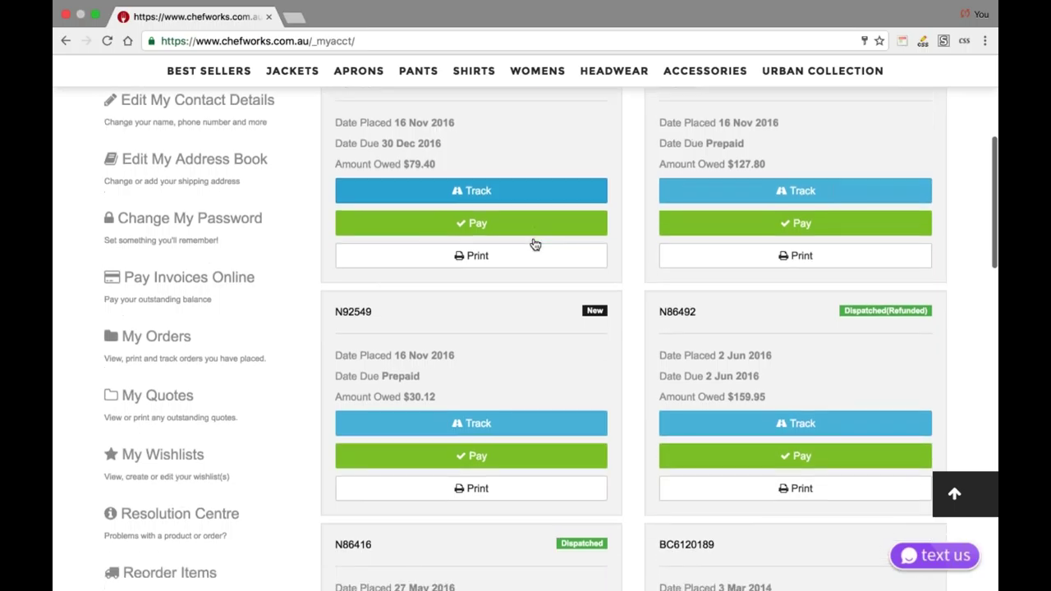
{"action": "scroll", "coordinate": [534, 244], "scroll_direction": "down", "scroll_amount": 3}
{"action": "scroll", "coordinate": [530, 167], "scroll_direction": "up", "scroll_amount": 1}
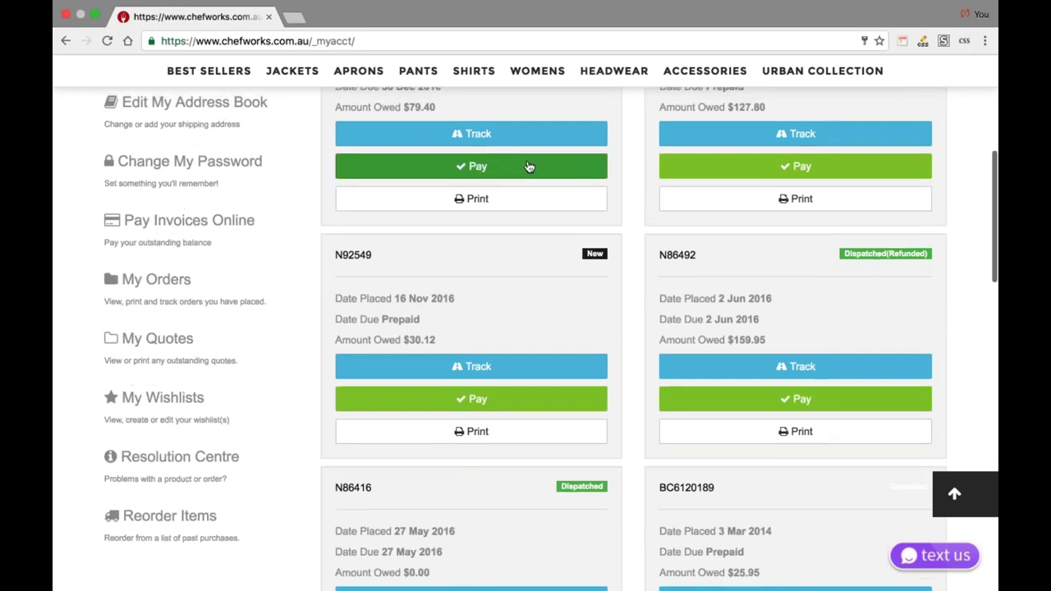
{"action": "scroll", "coordinate": [530, 167], "scroll_direction": "up", "scroll_amount": 5}
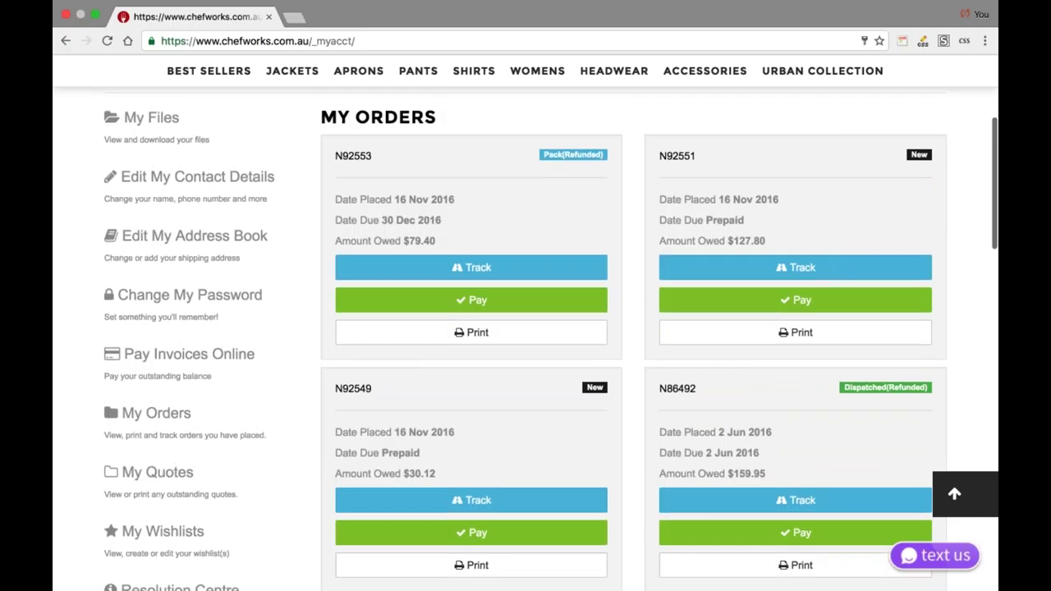
{"action": "scroll", "coordinate": [525, 307], "scroll_direction": "up", "scroll_amount": 7}
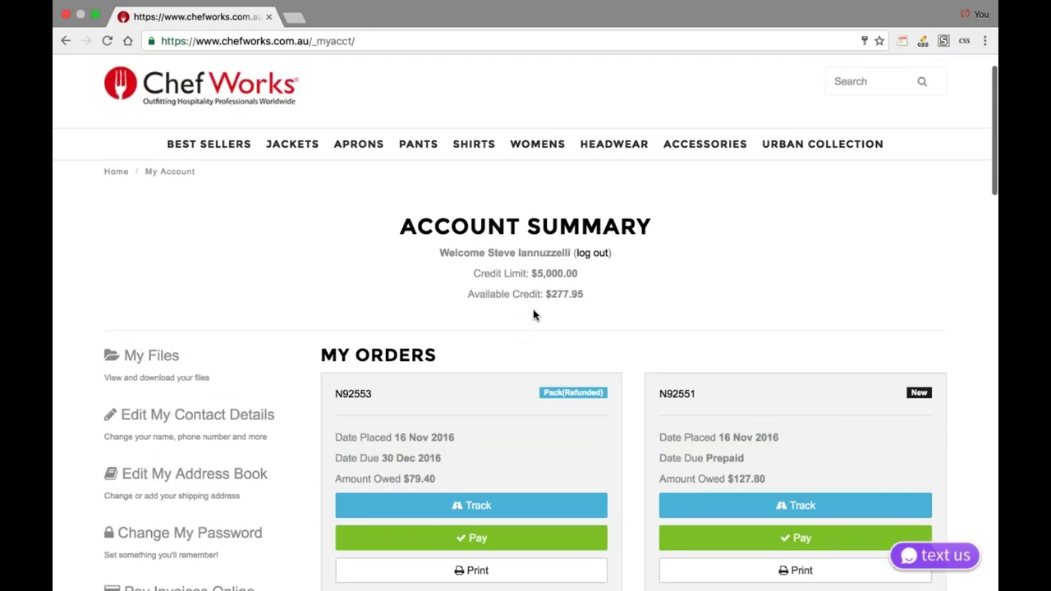
{"action": "scroll", "coordinate": [533, 310], "scroll_direction": "down", "scroll_amount": 15}
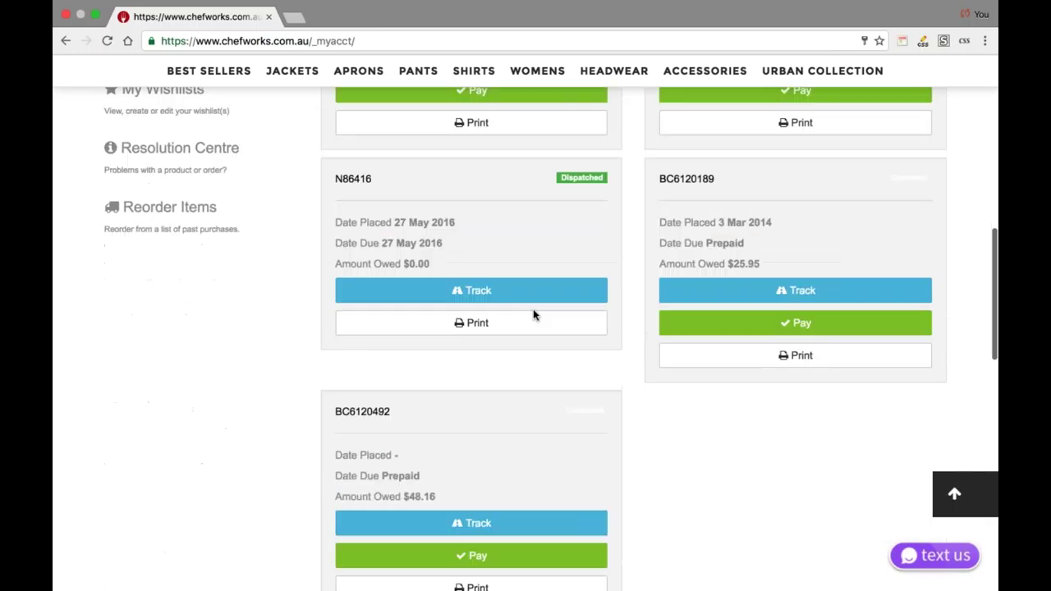
{"action": "scroll", "coordinate": [533, 308], "scroll_direction": "down", "scroll_amount": 8}
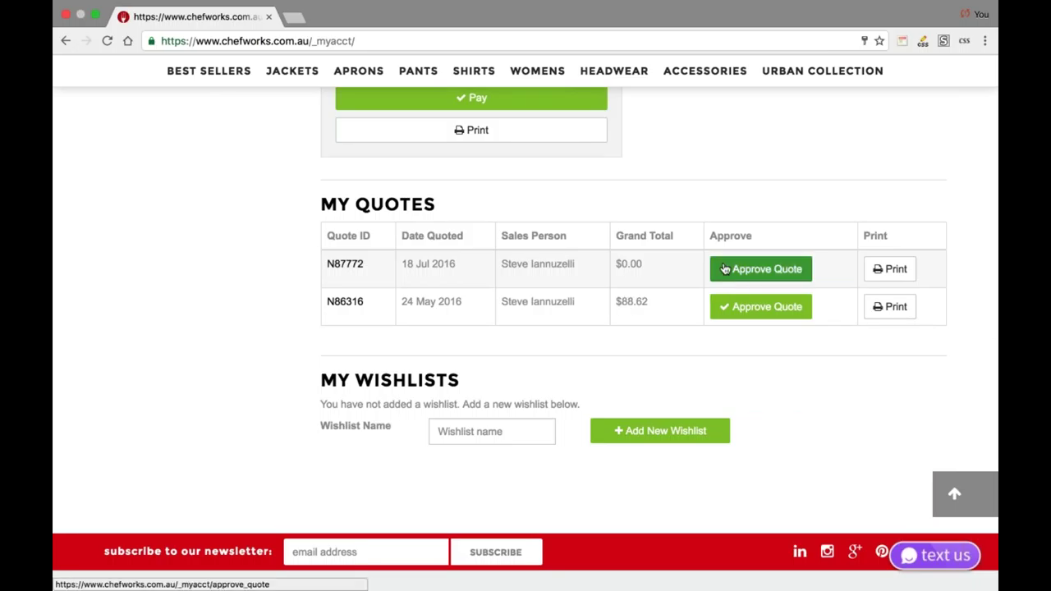
{"action": "scroll", "coordinate": [543, 335], "scroll_direction": "down", "scroll_amount": 1}
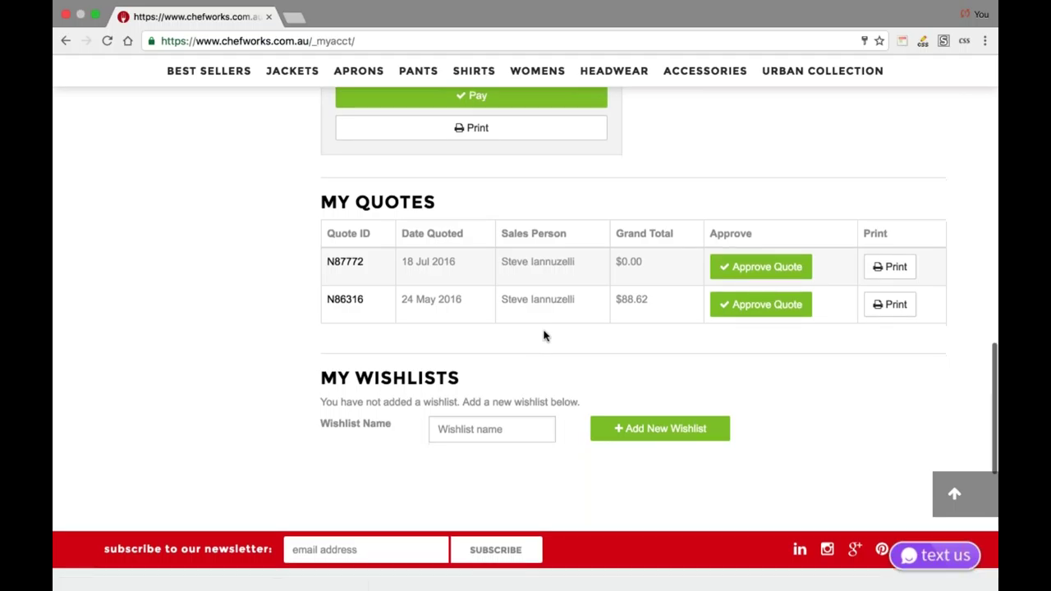
{"action": "scroll", "coordinate": [543, 335], "scroll_direction": "up", "scroll_amount": 3}
{"action": "scroll", "coordinate": [543, 335], "scroll_direction": "up", "scroll_amount": 8}
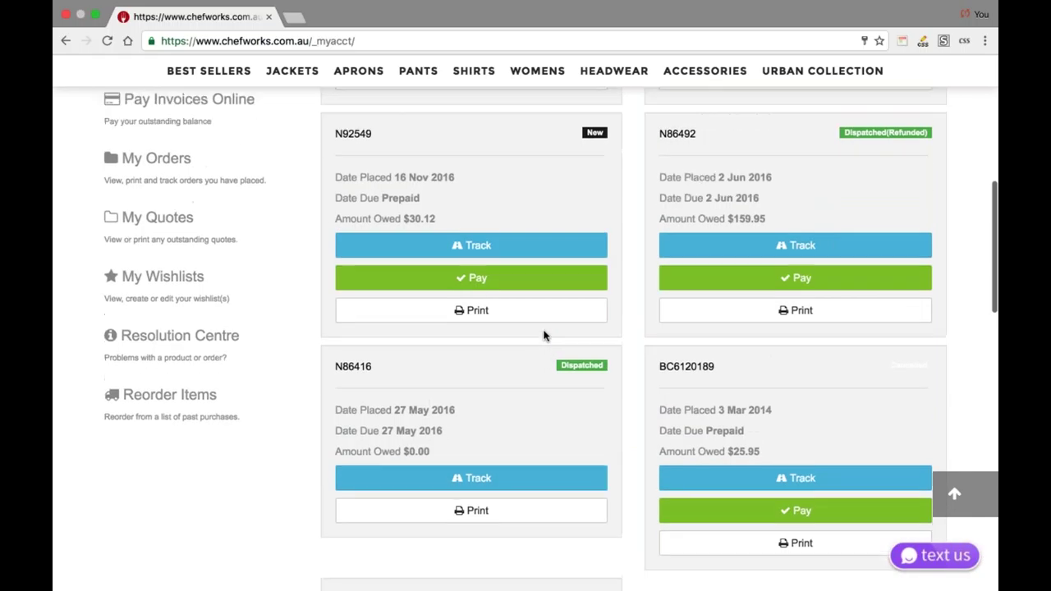
{"action": "scroll", "coordinate": [543, 335], "scroll_direction": "up", "scroll_amount": 3}
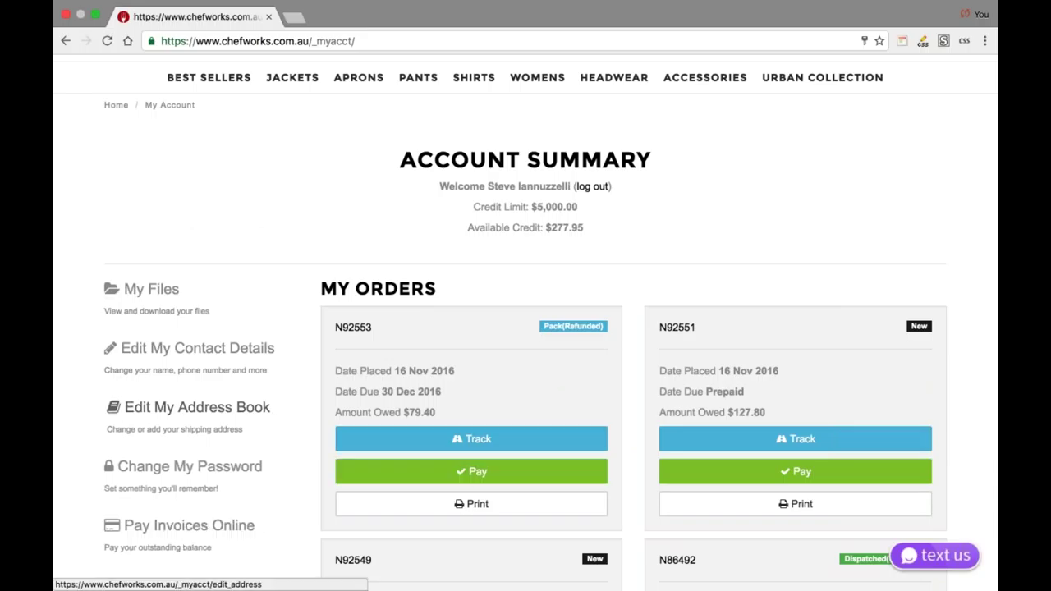
{"action": "left_click", "coordinate": [240, 363]}
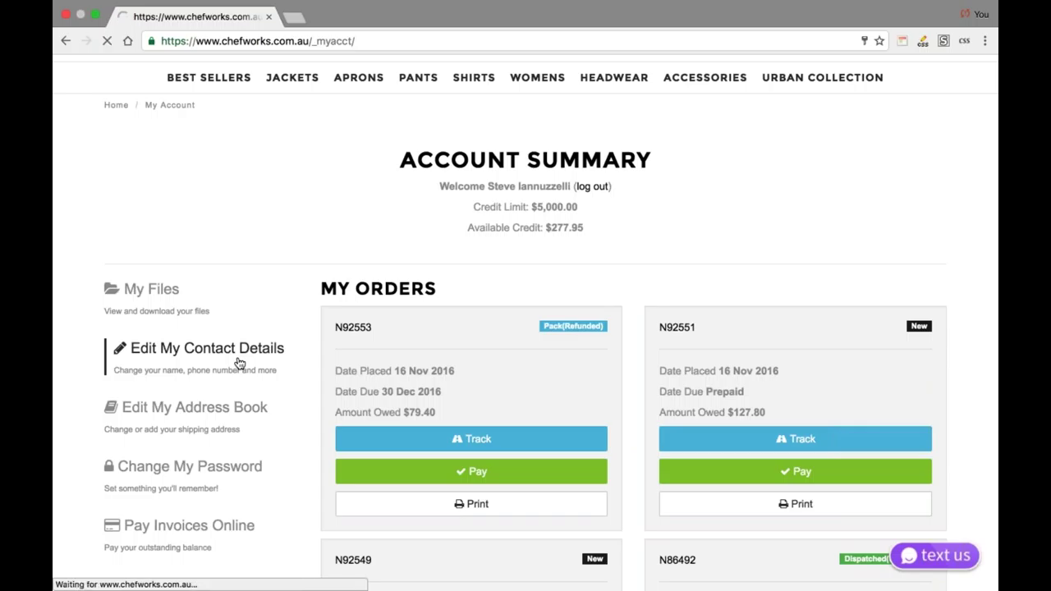
- Scroll through the billing, contact and dropshipping fields to Save Changes and back to the top
{"action": "scroll", "coordinate": [328, 370], "scroll_direction": "down", "scroll_amount": 10}
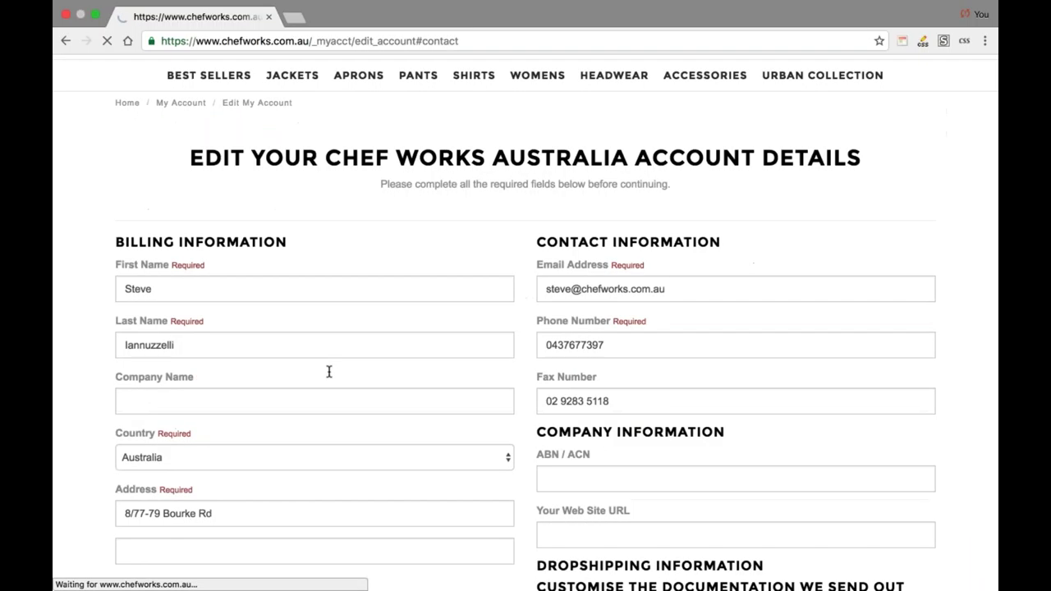
{"action": "scroll", "coordinate": [525, 339], "scroll_direction": "down", "scroll_amount": 3}
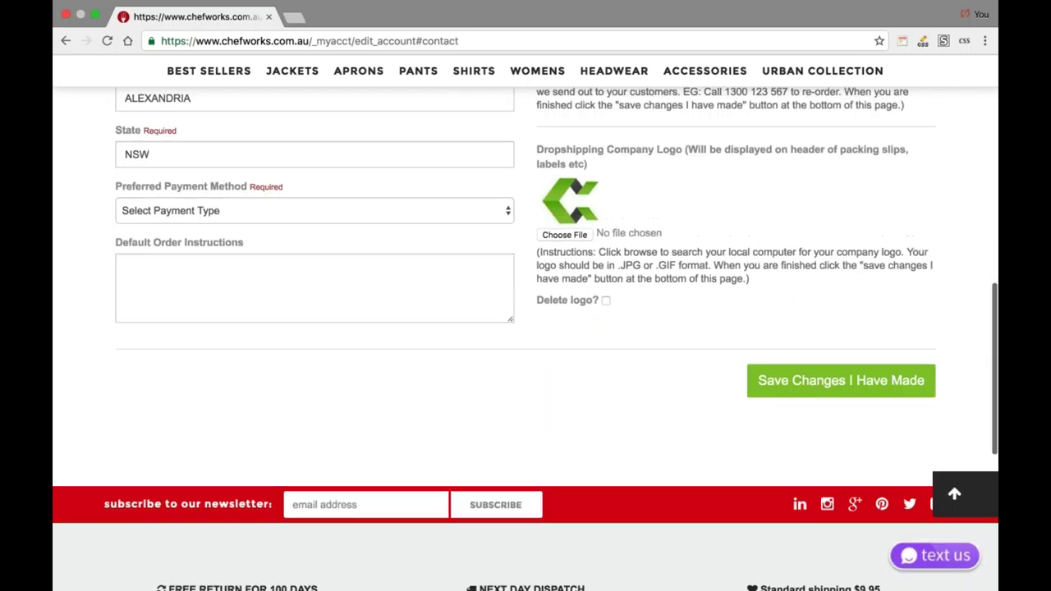
{"action": "scroll", "coordinate": [603, 297], "scroll_direction": "up", "scroll_amount": 3}
{"action": "scroll", "coordinate": [604, 297], "scroll_direction": "down", "scroll_amount": 1}
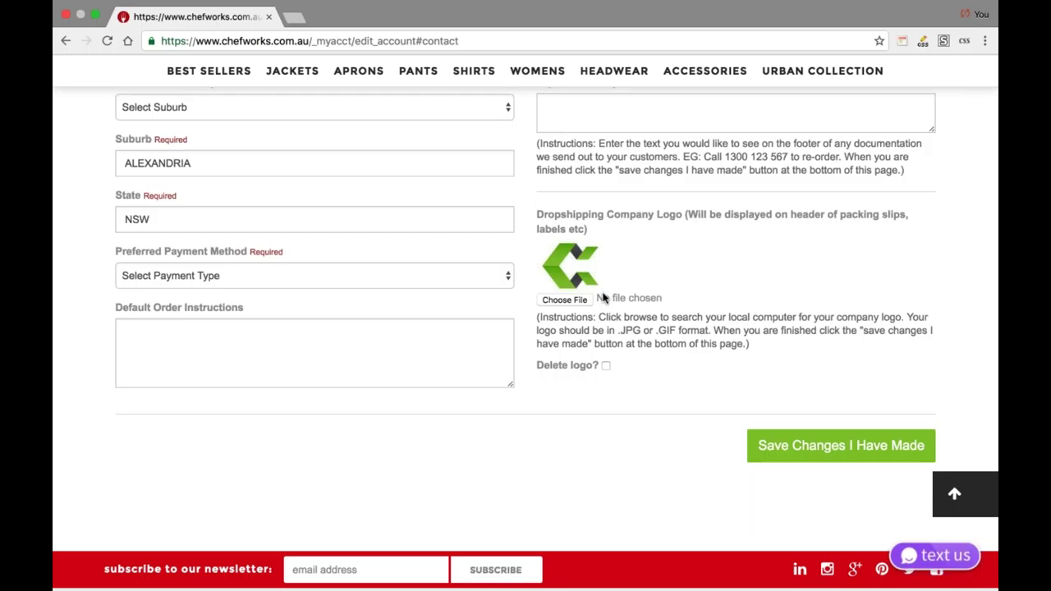
{"action": "scroll", "coordinate": [603, 298], "scroll_direction": "up", "scroll_amount": 1}
{"action": "scroll", "coordinate": [604, 298], "scroll_direction": "up", "scroll_amount": 2}
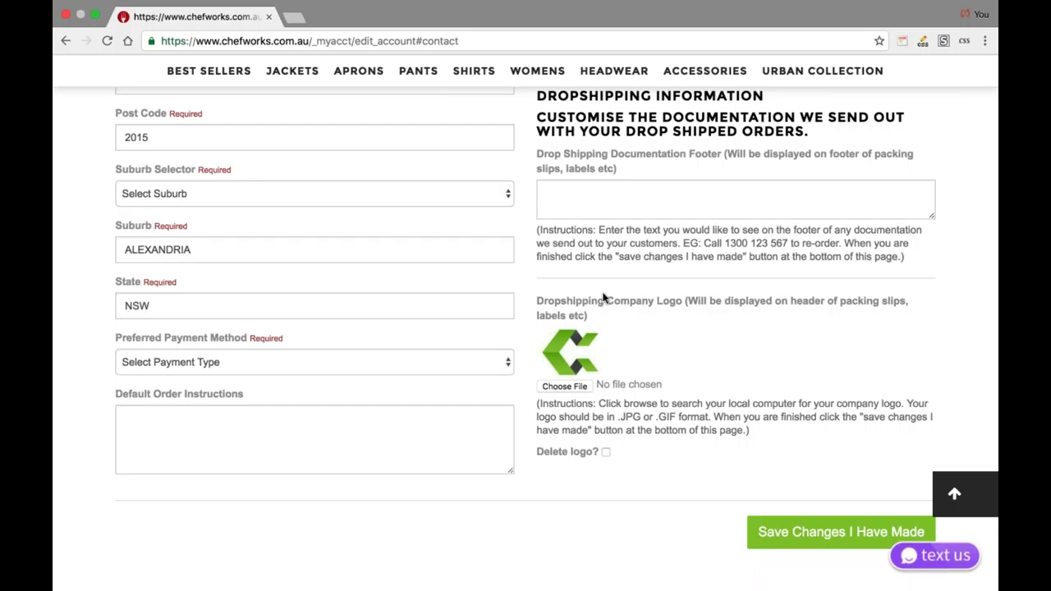
{"action": "scroll", "coordinate": [603, 297], "scroll_direction": "up", "scroll_amount": 3}
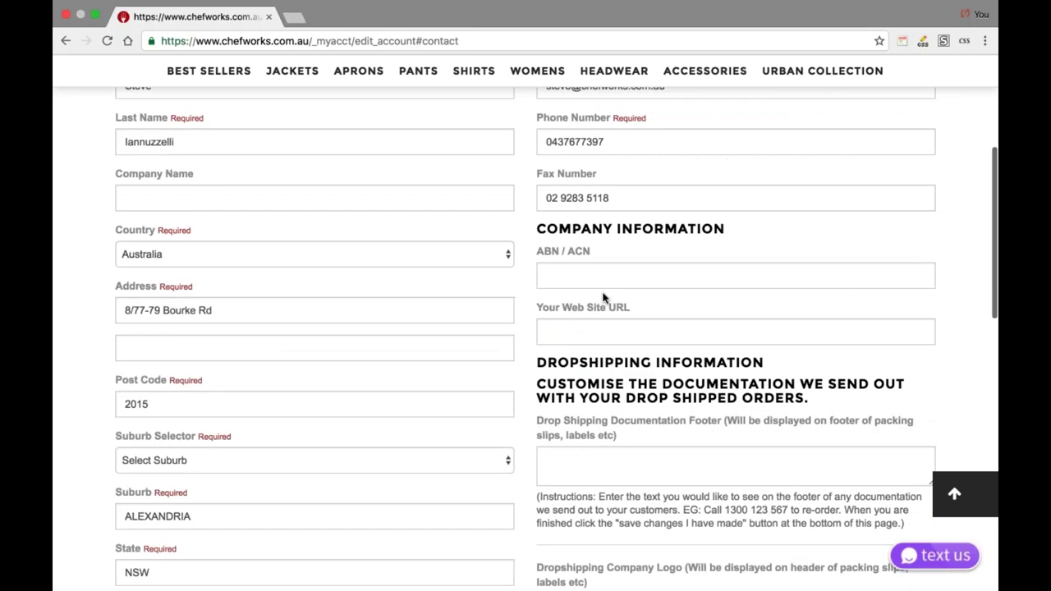
{"action": "scroll", "coordinate": [603, 297], "scroll_direction": "up", "scroll_amount": 4}
{"action": "mouse_move", "coordinate": [291, 186]}
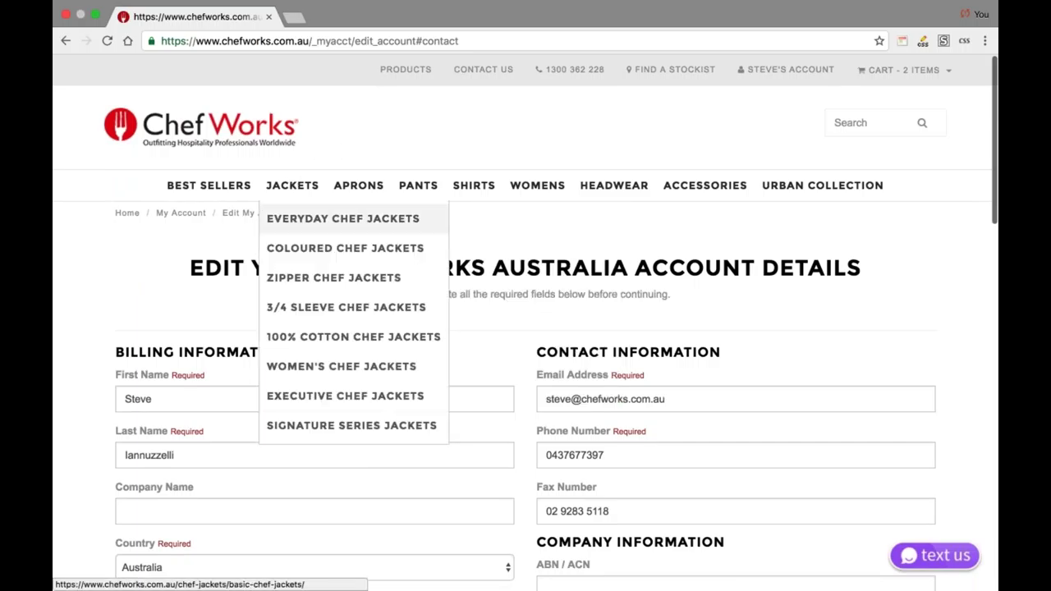
- Browse the Everyday Chef Jackets product grid, including the $29.70 3/4 Sleeve White Chef Jacket
{"action": "left_click", "coordinate": [343, 219]}
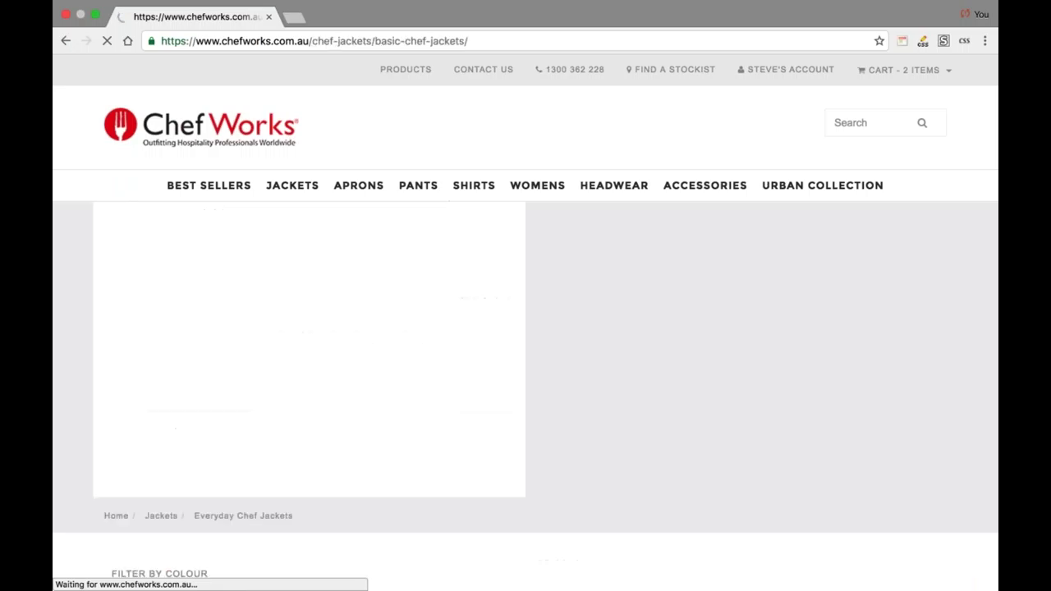
{"action": "scroll", "coordinate": [372, 362], "scroll_direction": "down", "scroll_amount": 2}
{"action": "scroll", "coordinate": [372, 362], "scroll_direction": "down", "scroll_amount": 7}
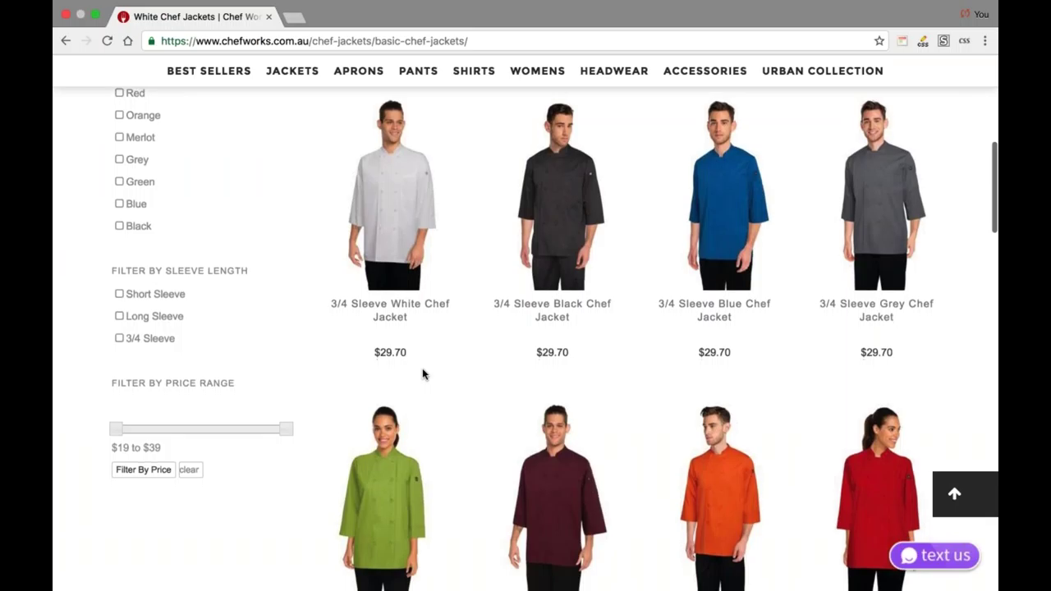
{"action": "scroll", "coordinate": [422, 368], "scroll_direction": "down", "scroll_amount": 1}
{"action": "scroll", "coordinate": [422, 361], "scroll_direction": "up", "scroll_amount": 5}
{"action": "scroll", "coordinate": [422, 340], "scroll_direction": "up", "scroll_amount": 3}
{"action": "mouse_move", "coordinate": [358, 147]}
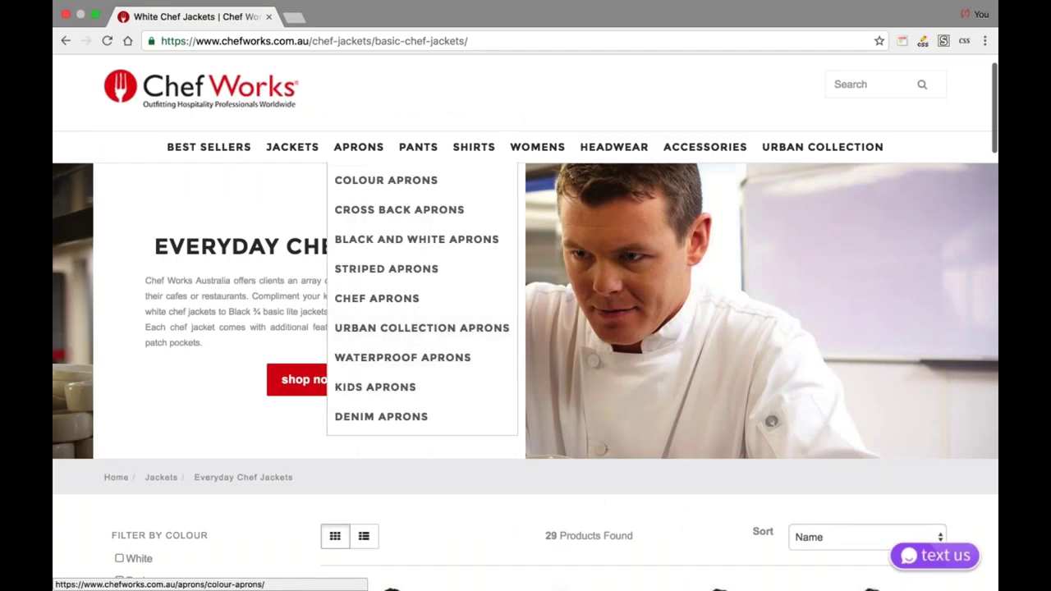
- Open the Urban Collection Aprons category and scroll through its products
{"action": "left_click", "coordinate": [398, 330]}
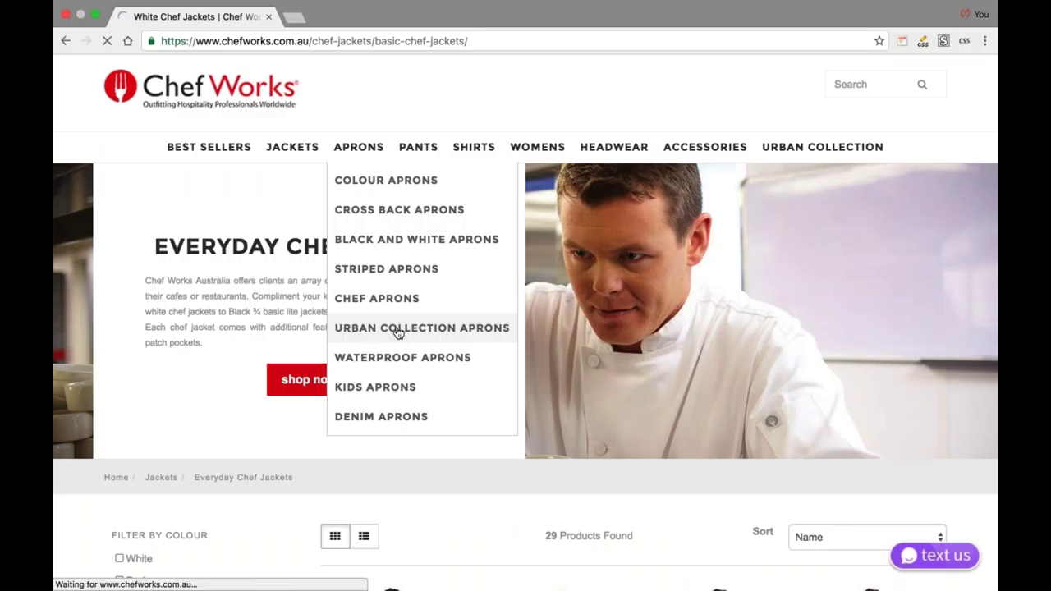
{"action": "scroll", "coordinate": [398, 333], "scroll_direction": "down", "scroll_amount": 10}
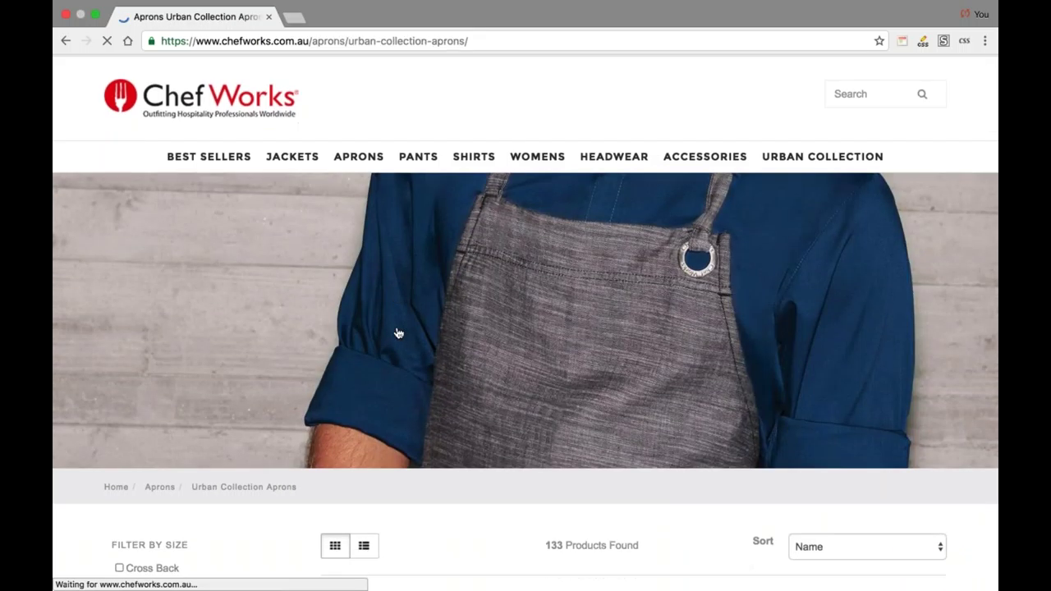
{"action": "scroll", "coordinate": [398, 332], "scroll_direction": "down", "scroll_amount": 2}
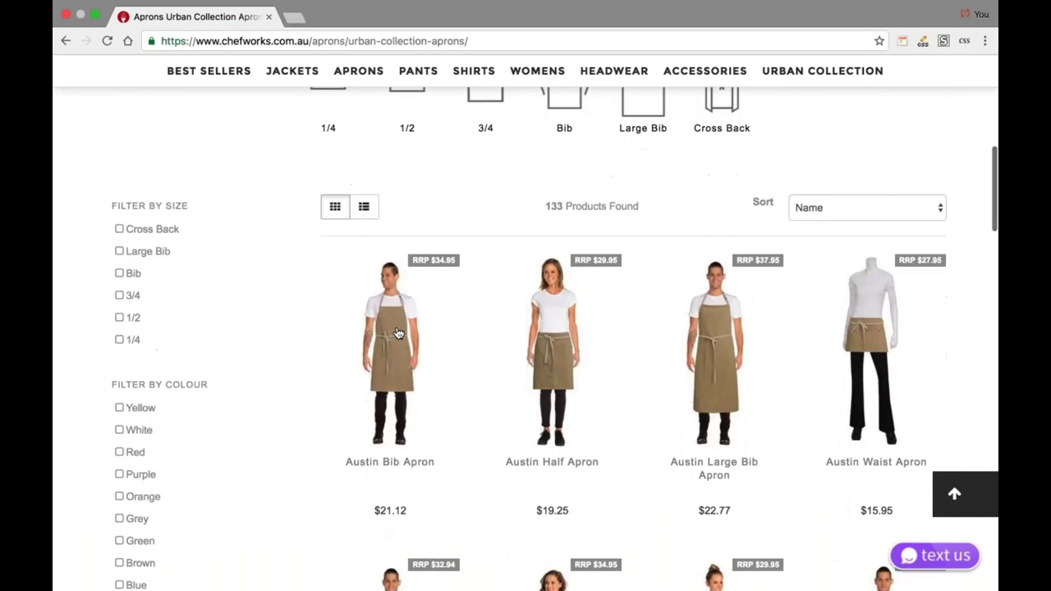
{"action": "scroll", "coordinate": [398, 333], "scroll_direction": "up", "scroll_amount": 3}
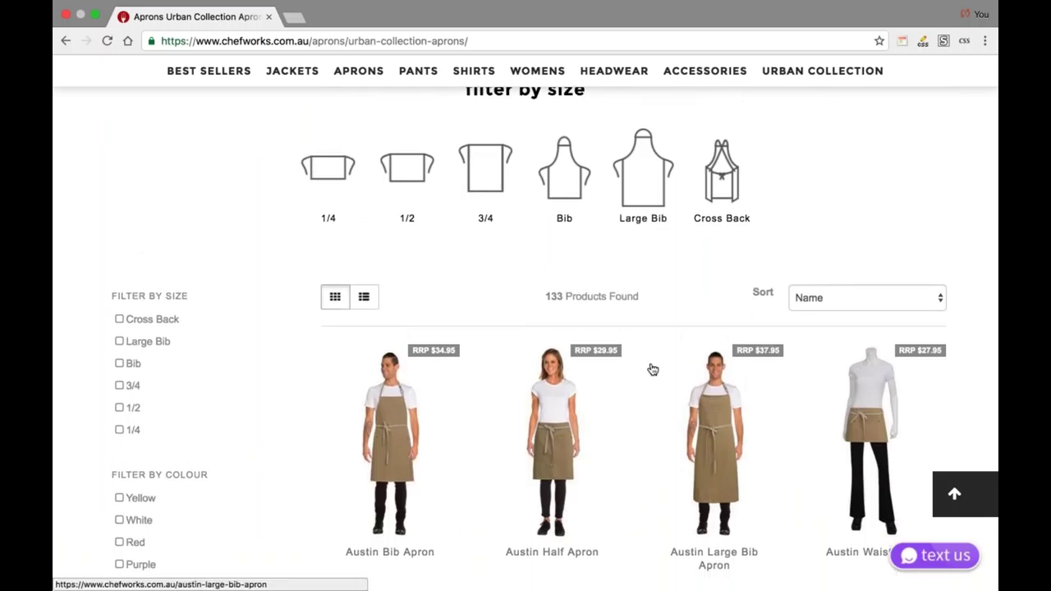
- Filter the aprons to Bib size (45 products), then spread out all windows in Mission Control
{"action": "left_click", "coordinate": [565, 194]}
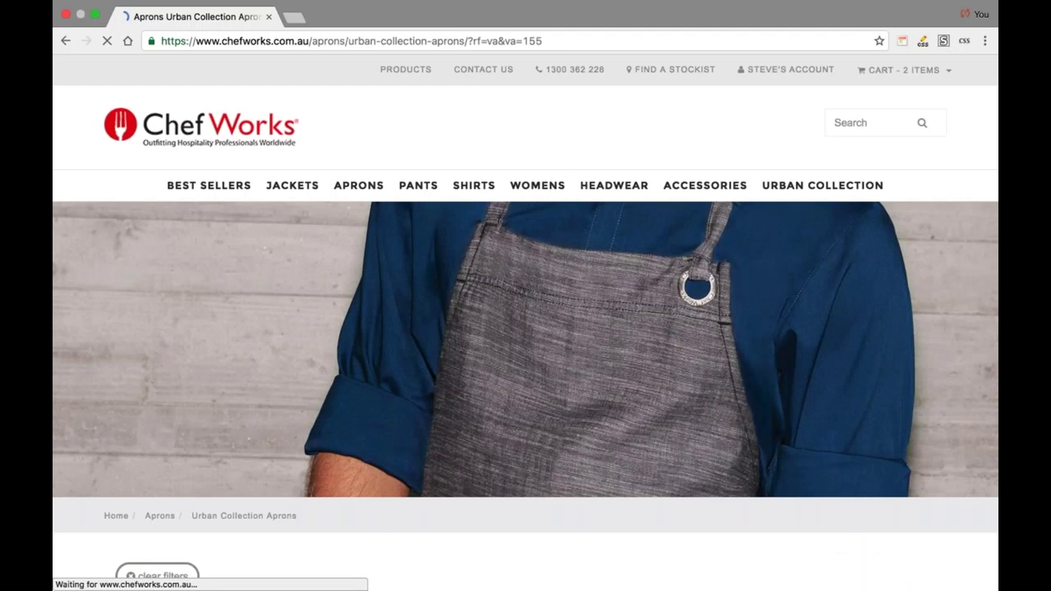
{"action": "scroll", "coordinate": [526, 323], "scroll_direction": "down", "scroll_amount": 3}
{"action": "scroll", "coordinate": [176, 331], "scroll_direction": "down", "scroll_amount": 8}
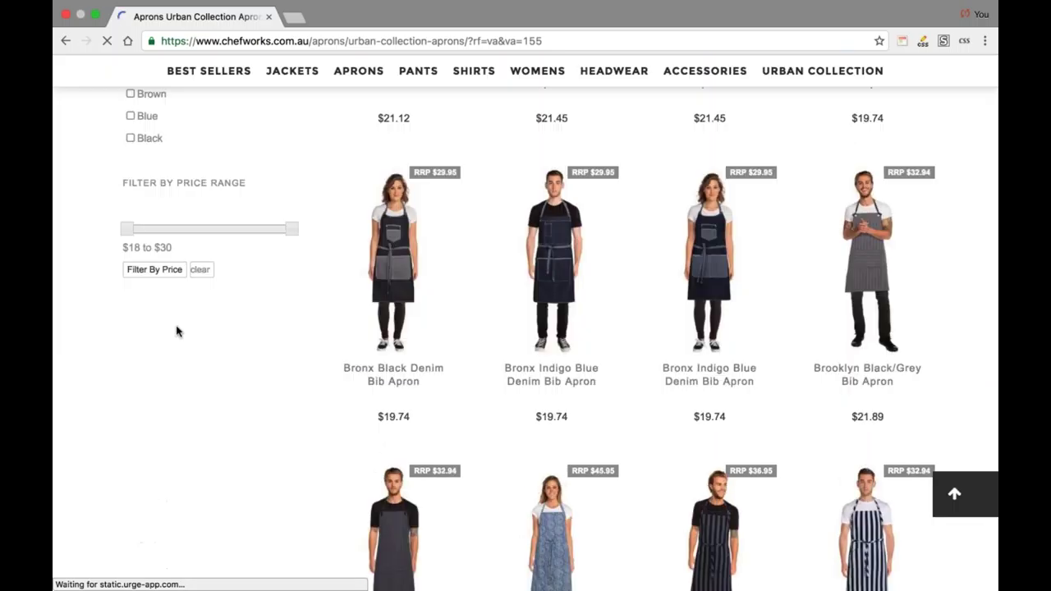
{"action": "scroll", "coordinate": [266, 457], "scroll_direction": "up", "scroll_amount": 2}
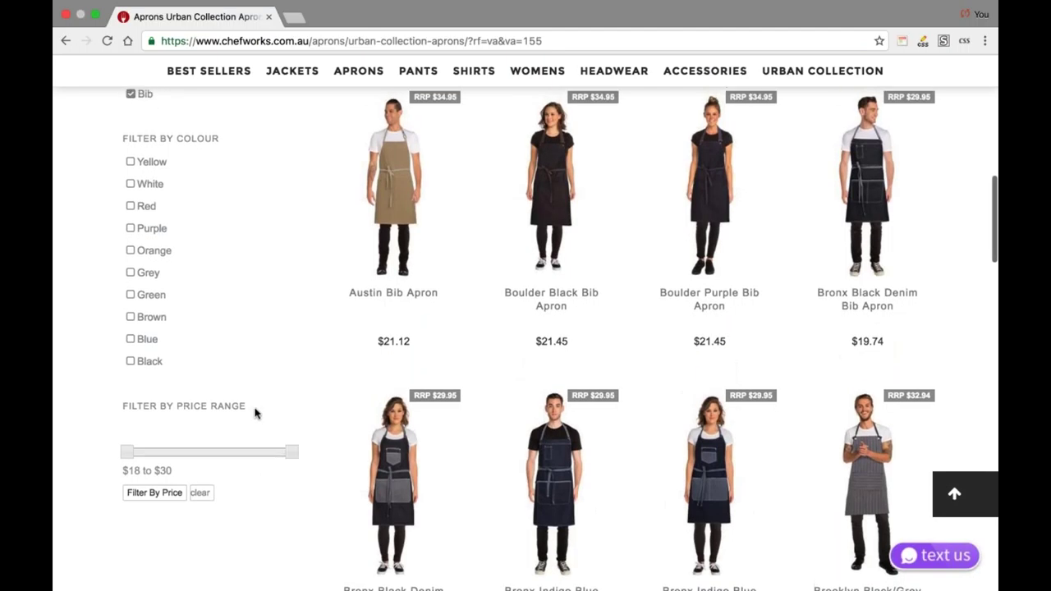
{"action": "scroll", "coordinate": [255, 413], "scroll_direction": "up", "scroll_amount": 7}
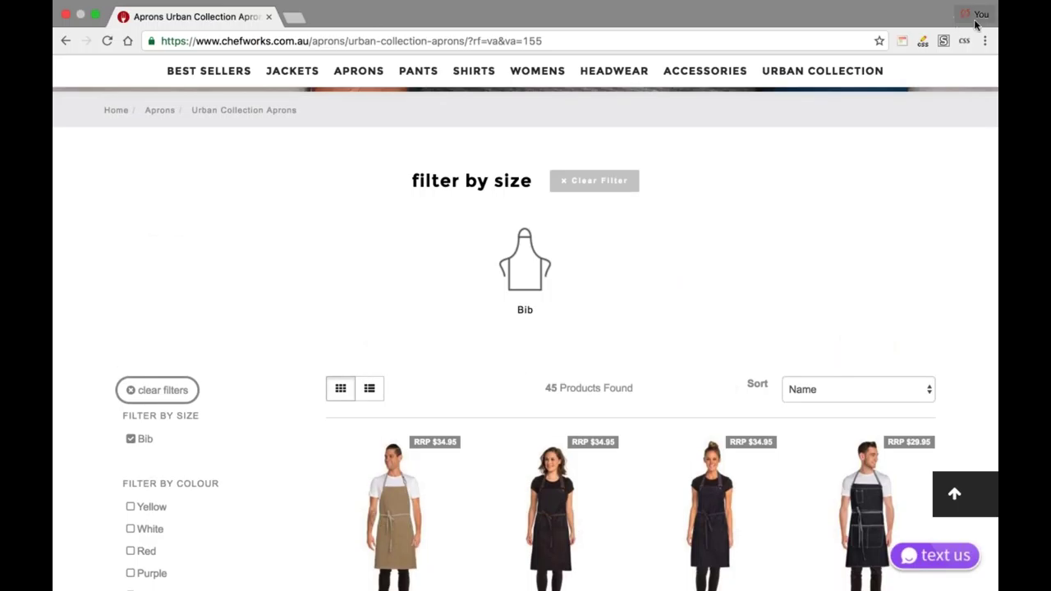
{"action": "left_click", "coordinate": [526, 40]}
{"action": "key", "text": "ctrl+Up"}
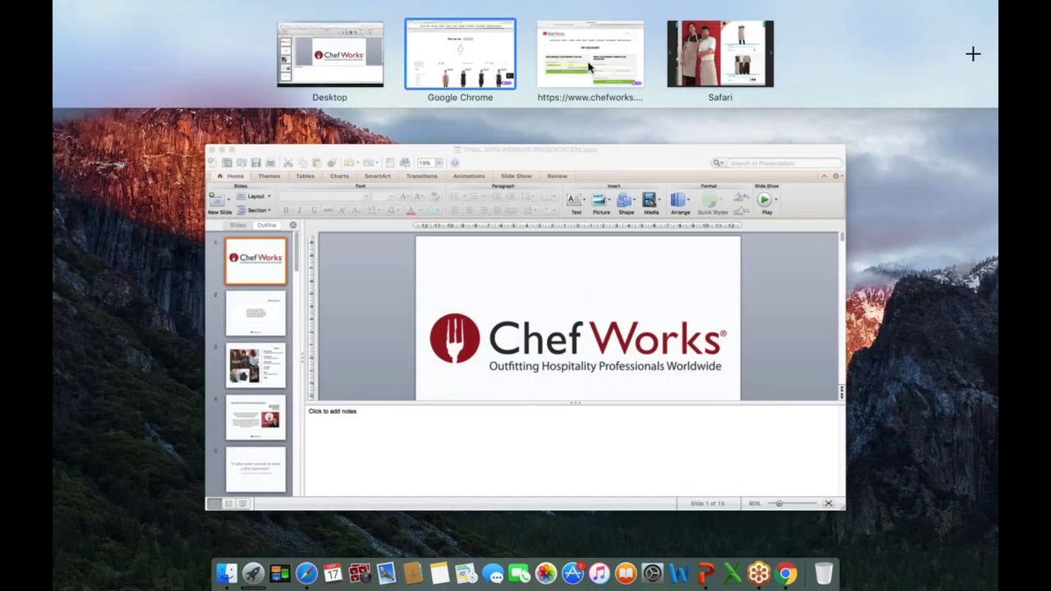